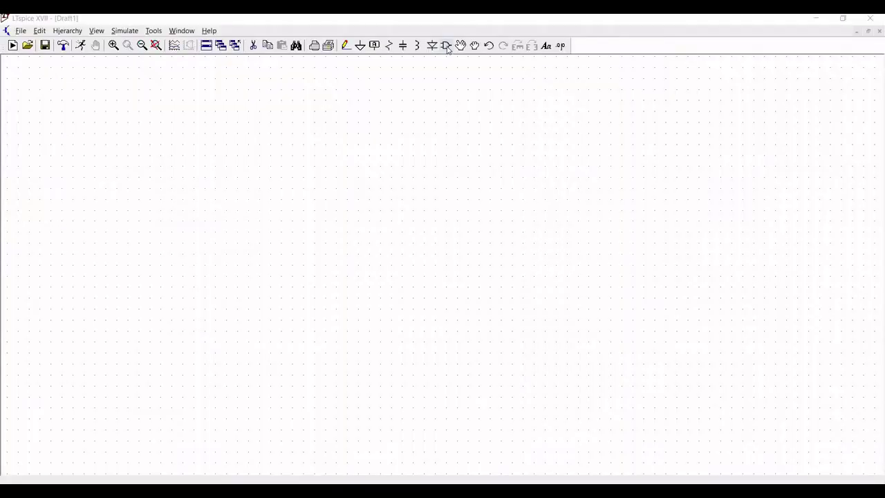
Step: Place voltage source V1 on the blank schematic
{"action": "left_click", "coordinate": [447, 47]}
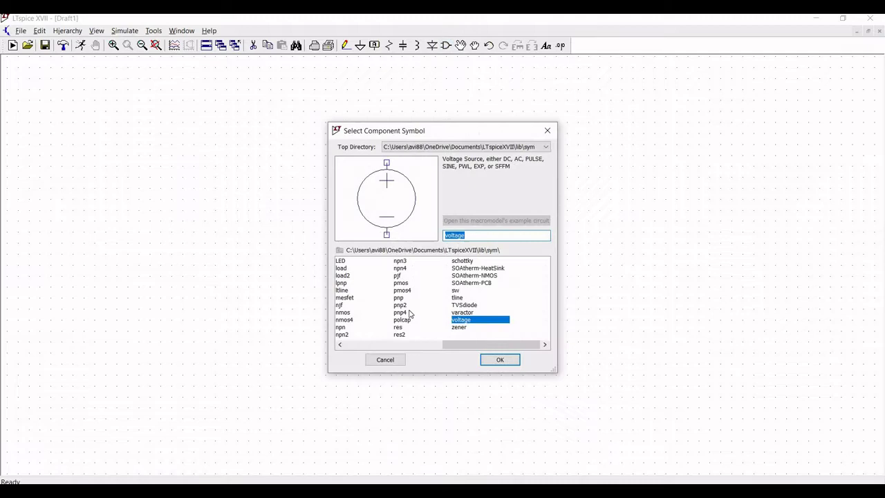
{"action": "left_click", "coordinate": [502, 362]}
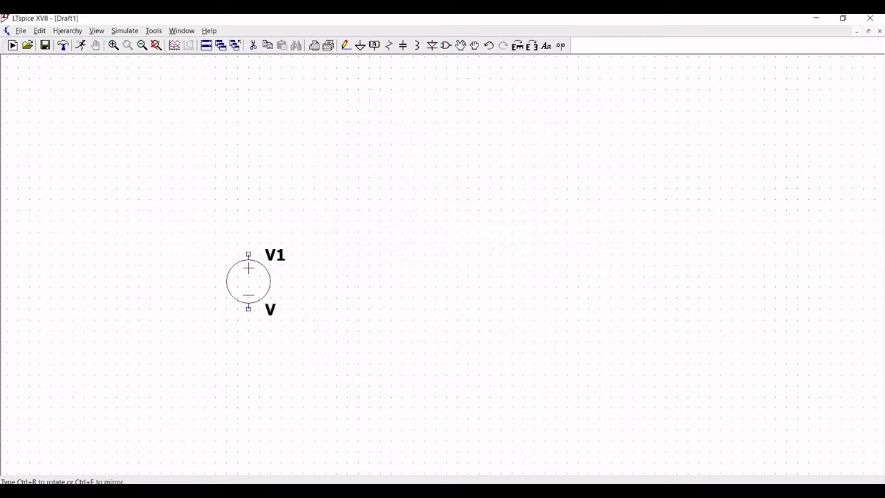
{"action": "left_click", "coordinate": [270, 271]}
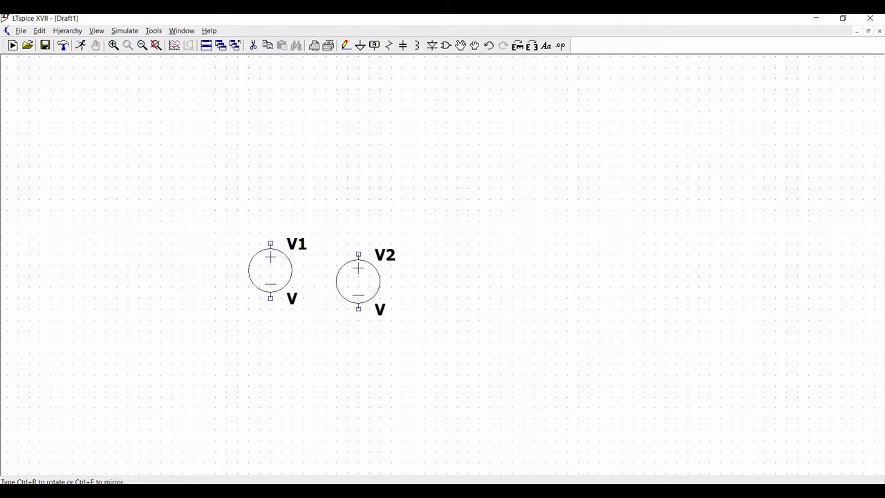
{"action": "key", "text": "Escape"}
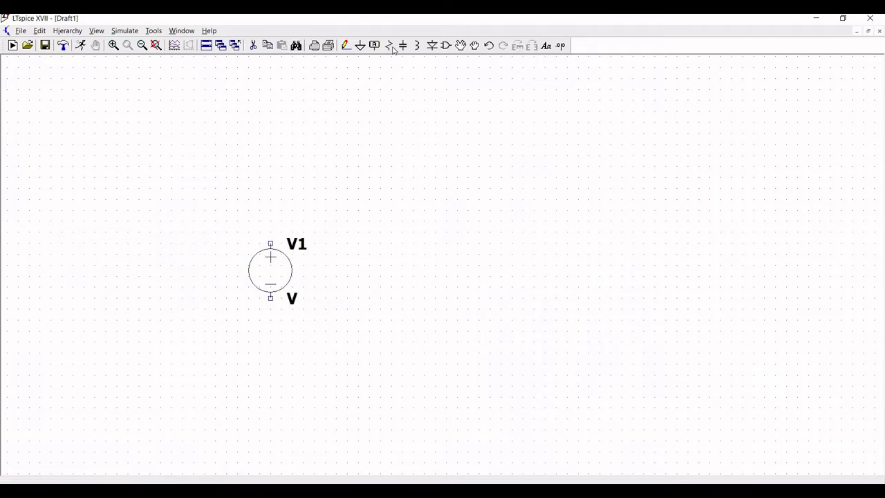
Step: Place resistor R1 rotated to lie horizontally
{"action": "left_click", "coordinate": [390, 45]}
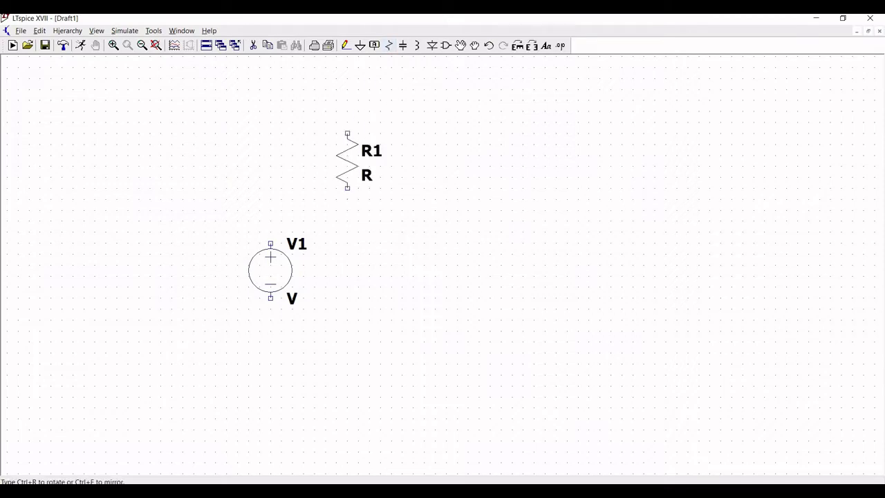
{"action": "key", "text": "ctrl+r"}
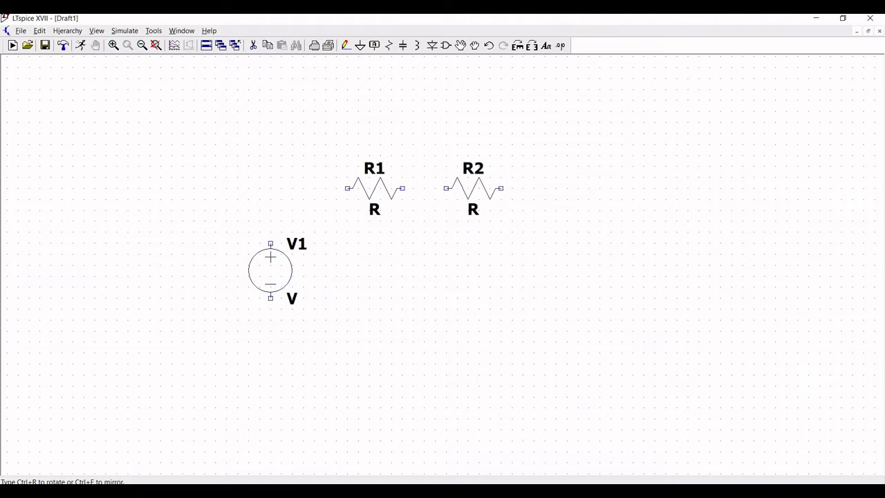
{"action": "key", "text": "Escape"}
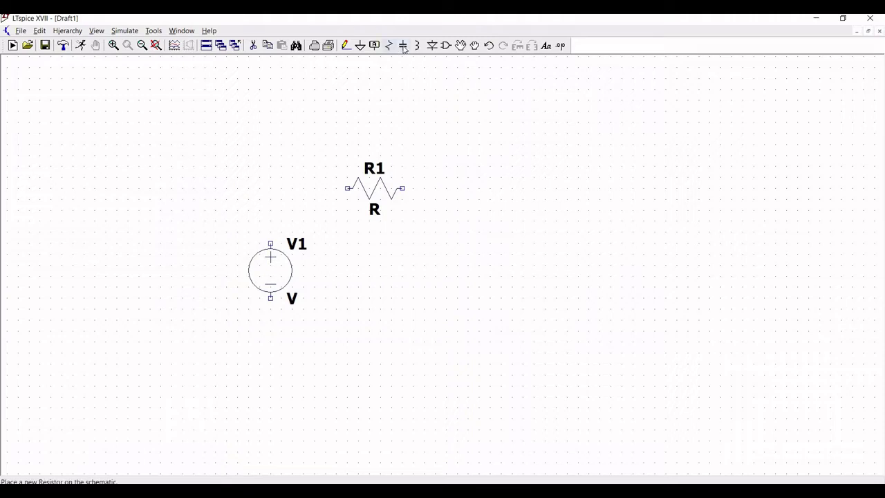
Step: Place diode D1 to the right of V1
{"action": "left_click", "coordinate": [446, 45]}
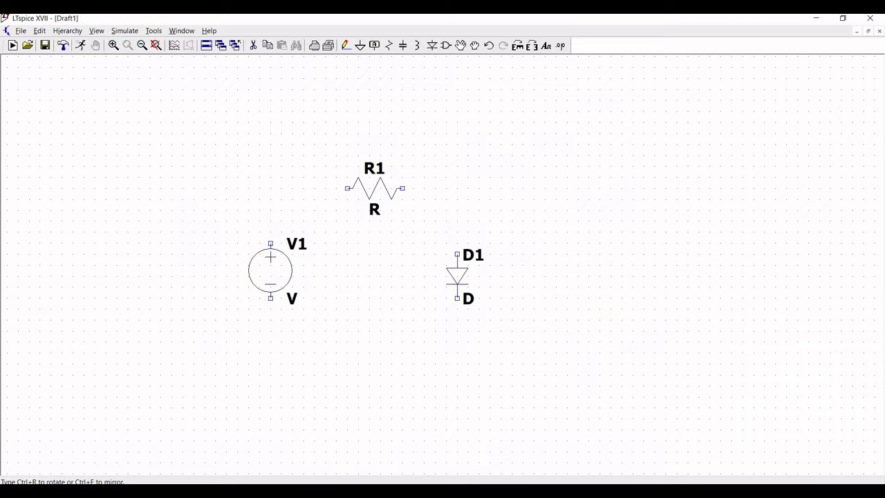
{"action": "left_click", "coordinate": [457, 276]}
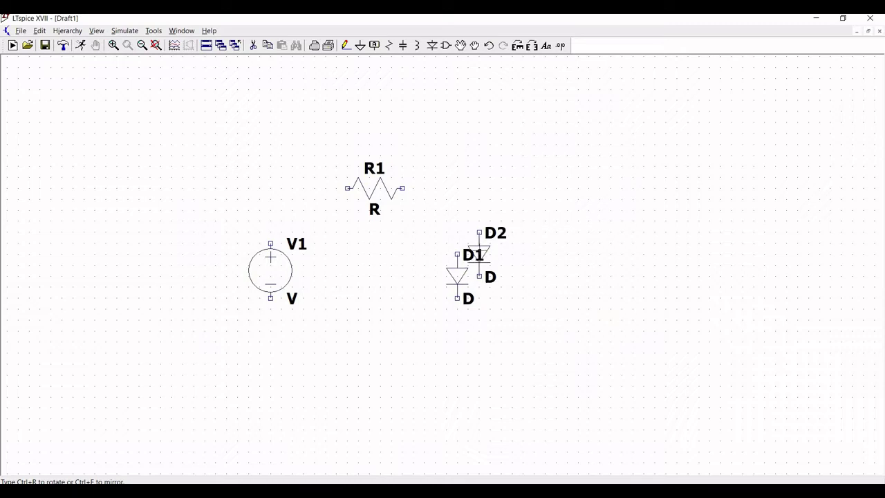
{"action": "key", "text": "Escape"}
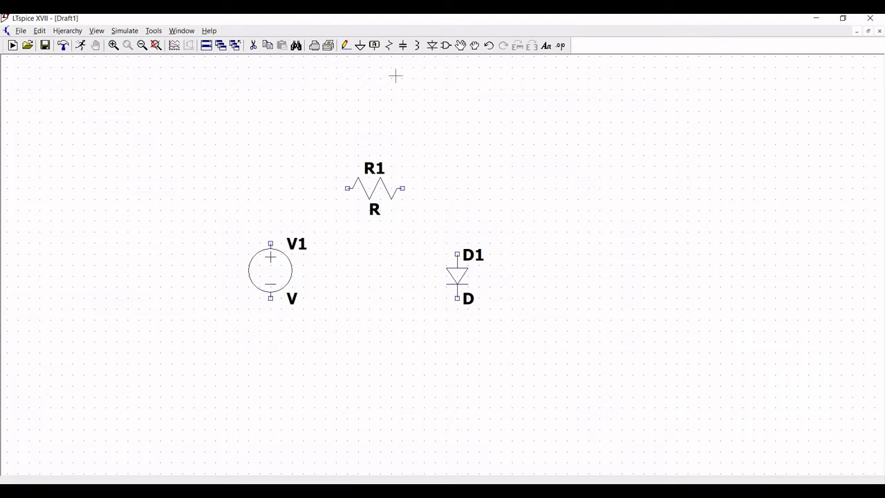
Step: Place ground symbols below V1 and below D1
{"action": "left_click", "coordinate": [361, 45]}
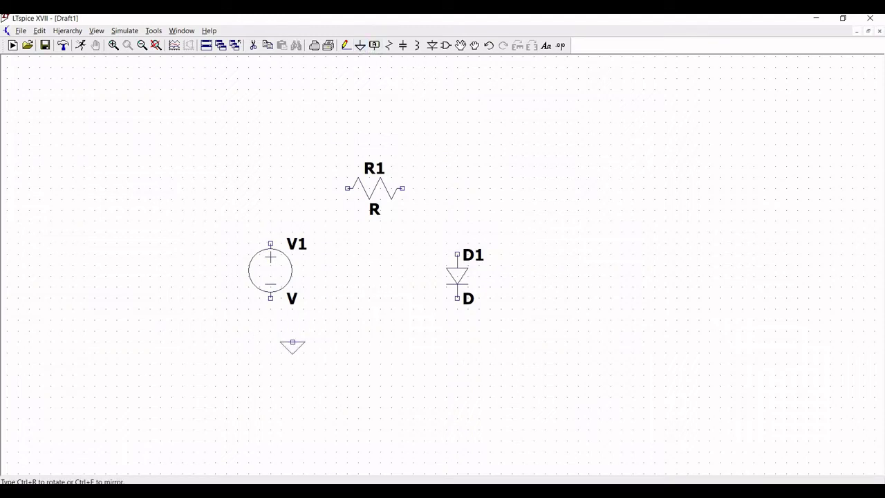
{"action": "left_click", "coordinate": [270, 353]}
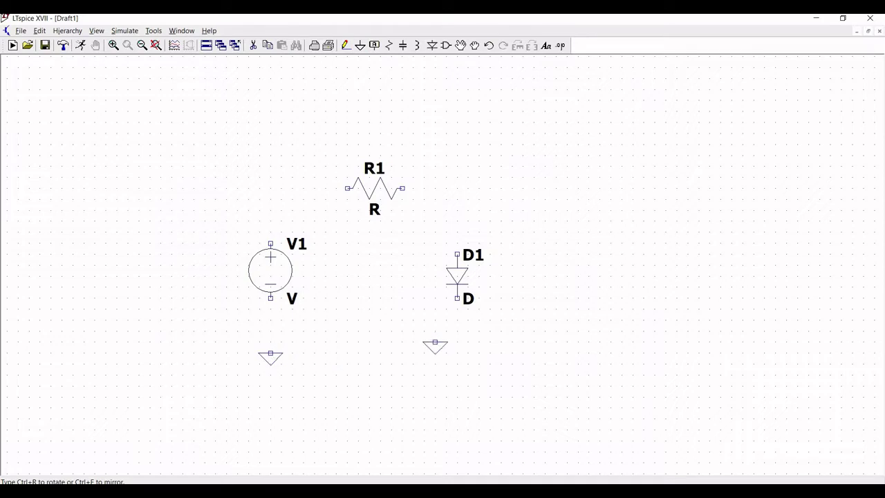
{"action": "left_click", "coordinate": [457, 353]}
Step: Wire V1's bottom terminal to ground and its top terminal to R1's left end
{"action": "right_click", "coordinate": [567, 289]}
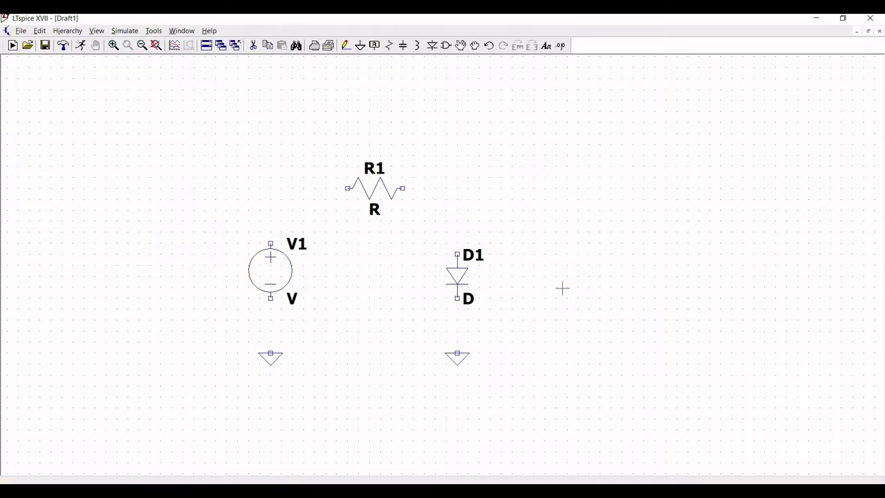
{"action": "left_click", "coordinate": [345, 46]}
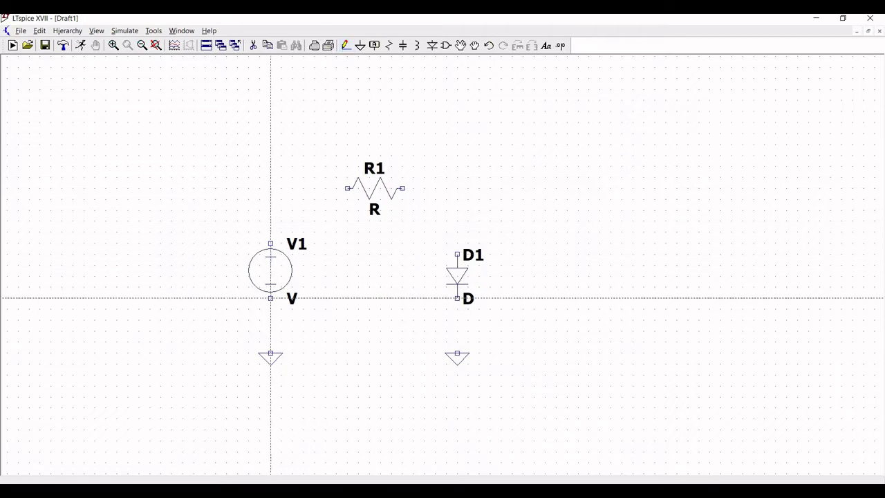
{"action": "left_click", "coordinate": [270, 298]}
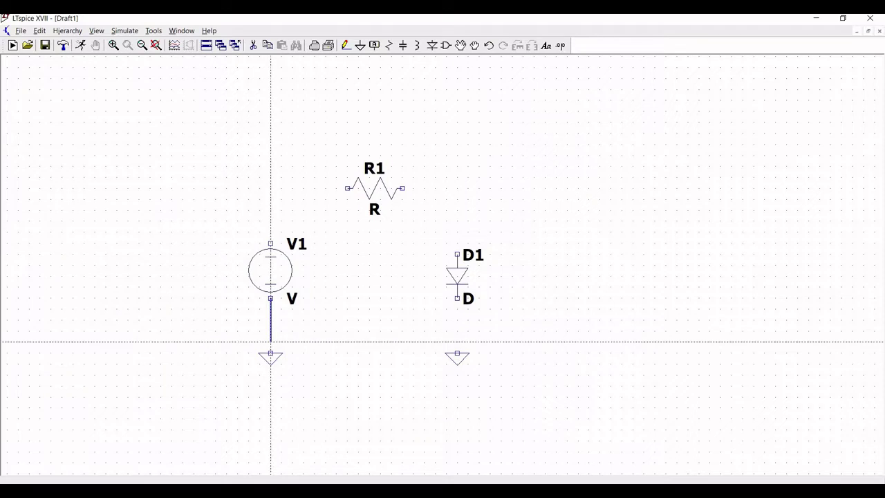
{"action": "left_click", "coordinate": [271, 353]}
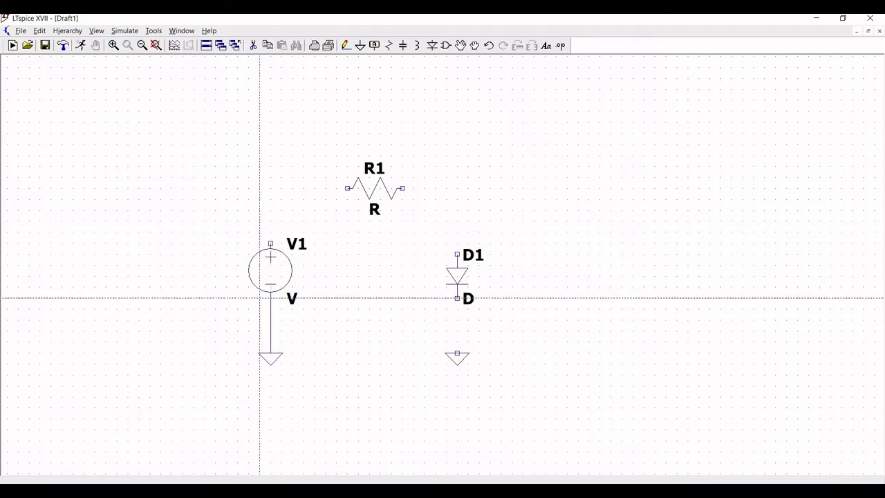
{"action": "left_click", "coordinate": [271, 243]}
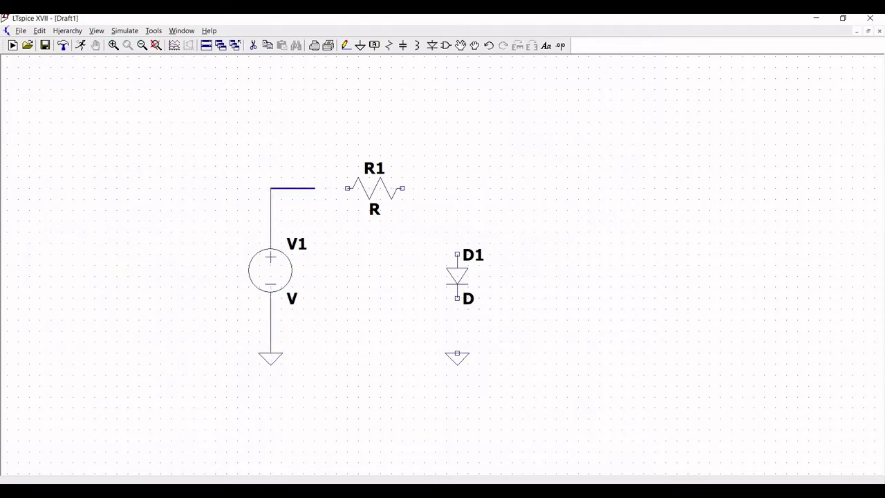
{"action": "left_click", "coordinate": [347, 188]}
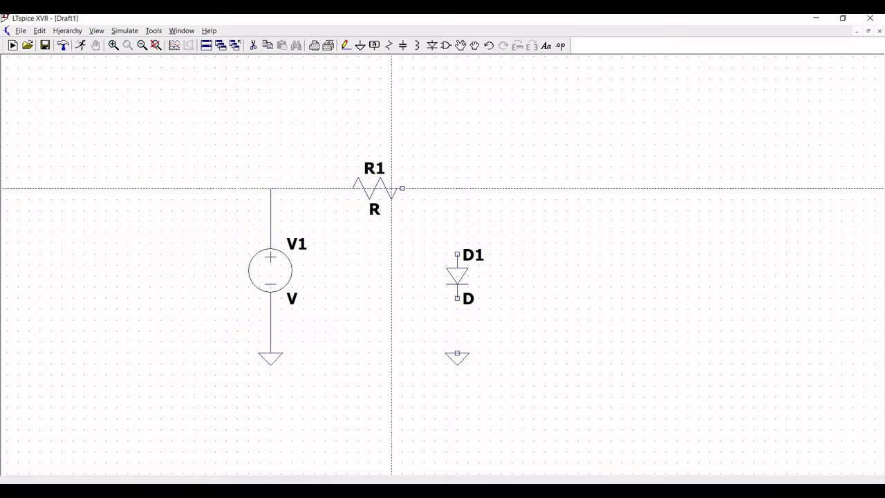
Step: Wire R1's right end down to D1's top, and D1's bottom to ground
{"action": "left_click", "coordinate": [401, 188]}
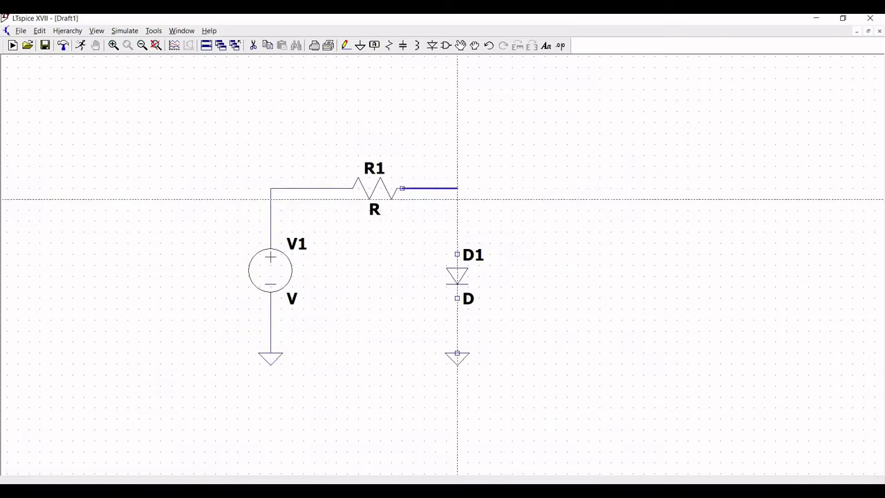
{"action": "left_click", "coordinate": [457, 188]}
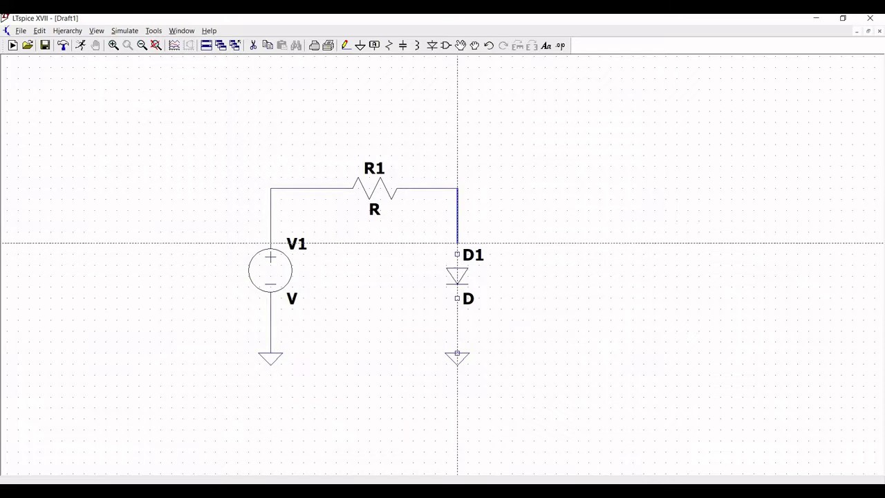
{"action": "left_click", "coordinate": [457, 254]}
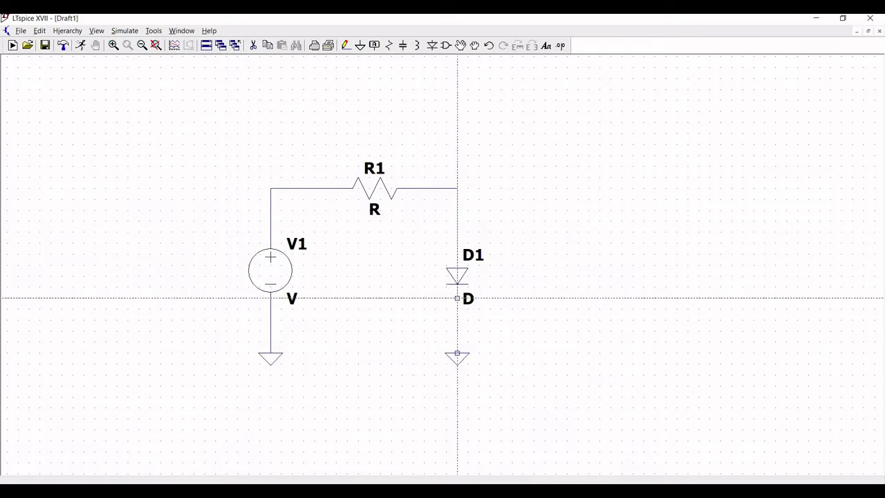
{"action": "left_click", "coordinate": [457, 298]}
{"action": "left_click", "coordinate": [457, 353]}
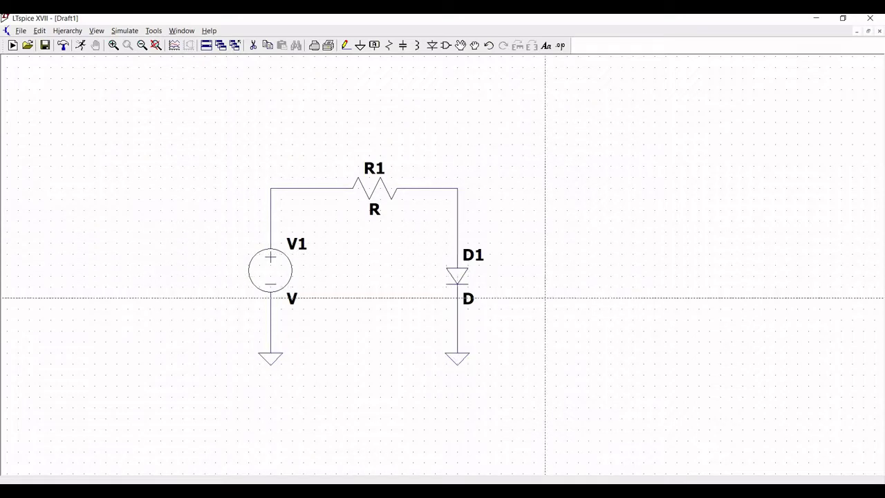
{"action": "key", "text": "Escape"}
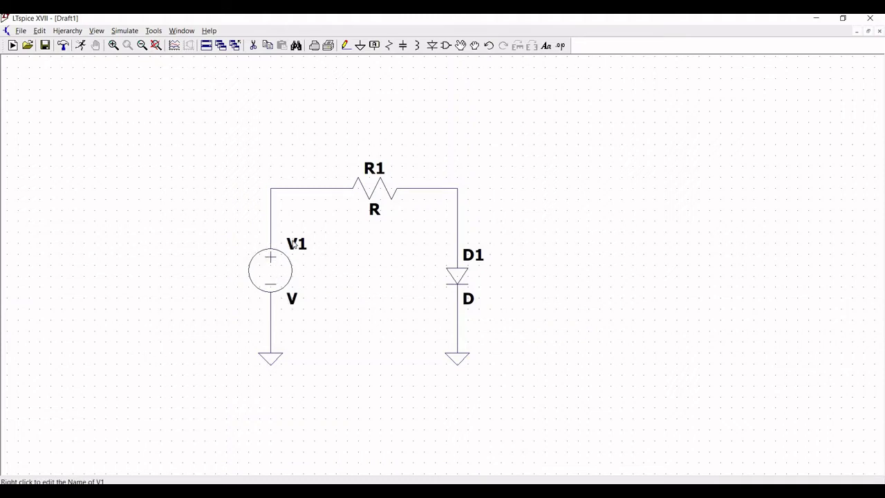
Step: Rename the voltage source V1 to Vs
{"action": "right_click", "coordinate": [294, 244]}
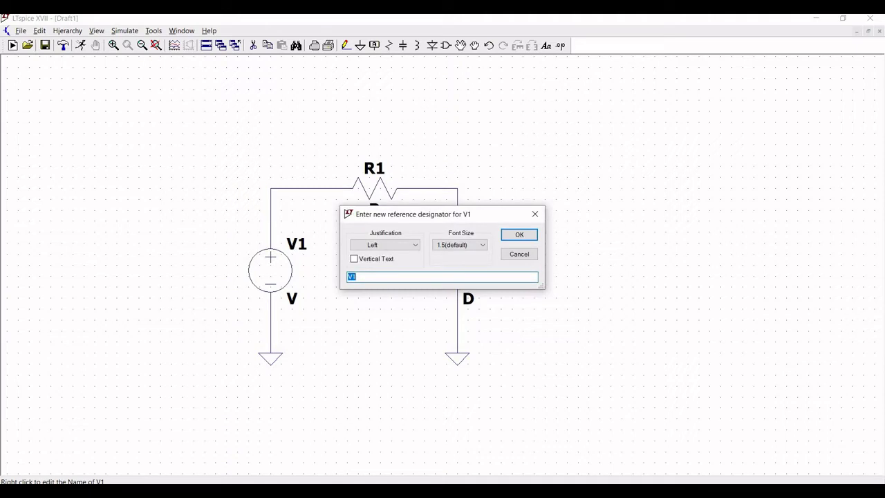
{"action": "type", "text": "Vs"}
{"action": "left_click", "coordinate": [517, 235]}
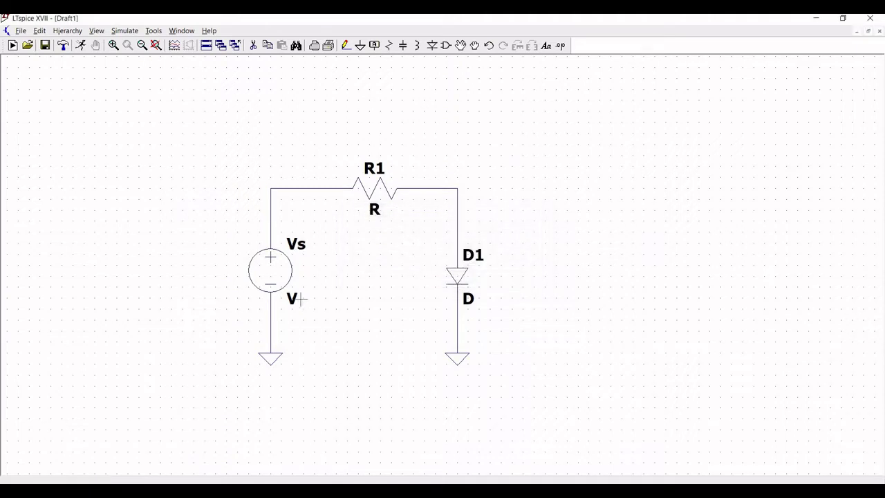
Step: Set the Vs source's DC value to 1.7 V
{"action": "right_click", "coordinate": [278, 274]}
{"action": "type", "text": "1"}
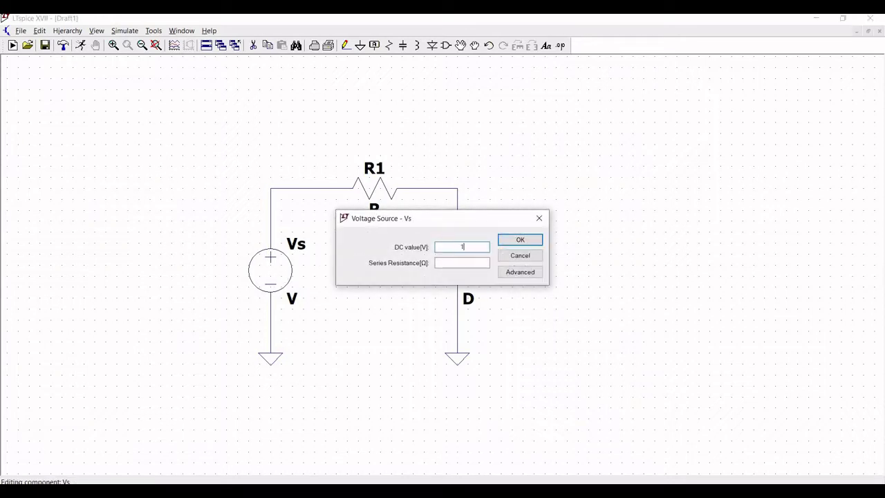
{"action": "type", "text": ".7"}
{"action": "key", "text": "Return"}
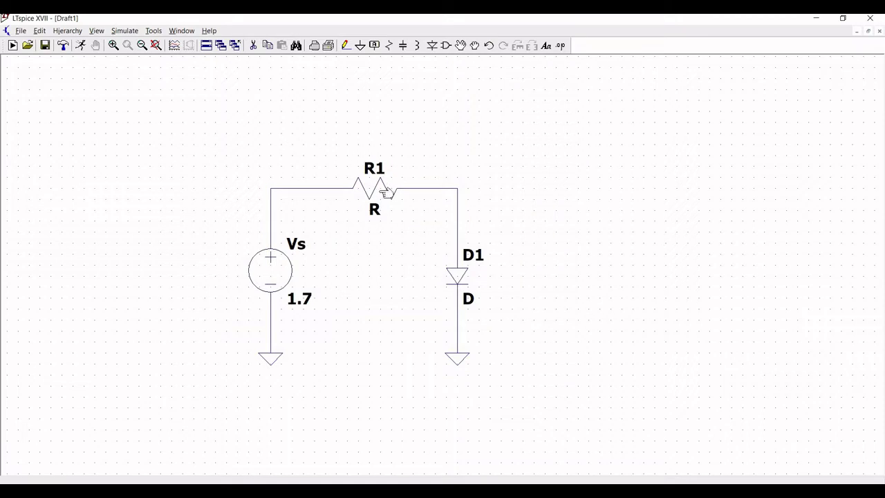
Step: Give the resistor a 1k value and rename it from R1 to Rs
{"action": "right_click", "coordinate": [377, 190]}
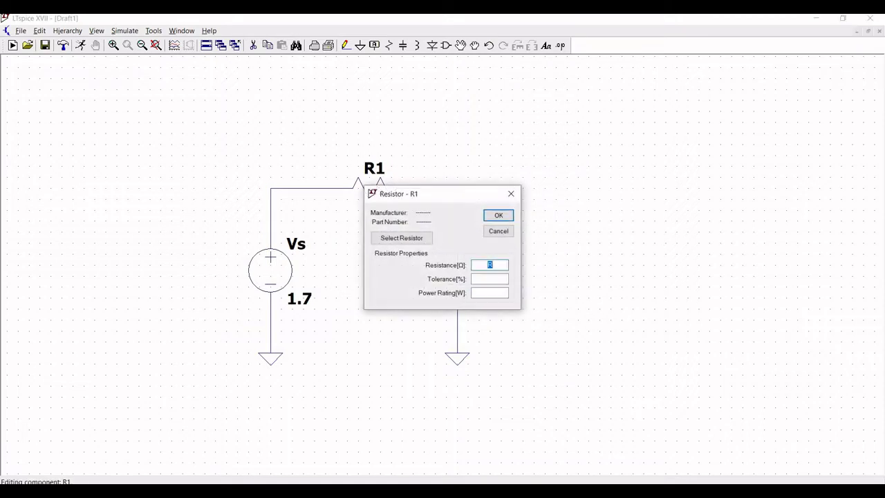
{"action": "type", "text": "1k"}
{"action": "key", "text": "Return"}
{"action": "right_click", "coordinate": [374, 168]}
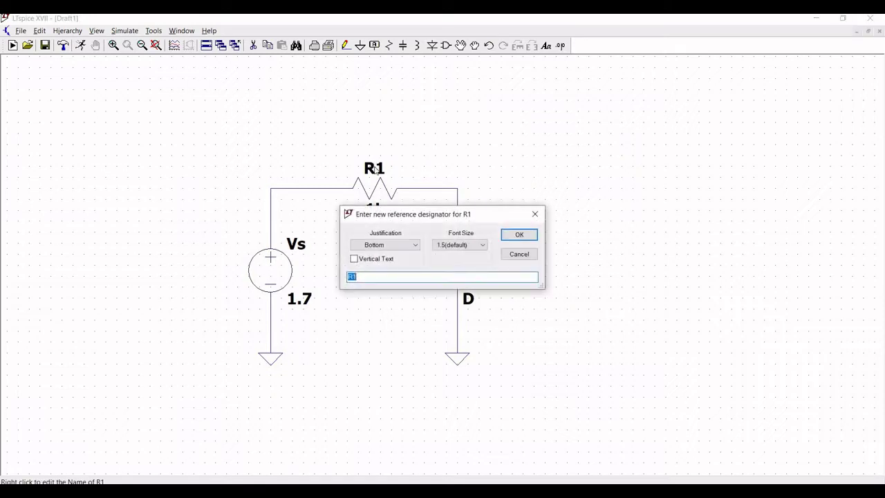
{"action": "type", "text": "Rs"}
{"action": "left_click", "coordinate": [508, 233]}
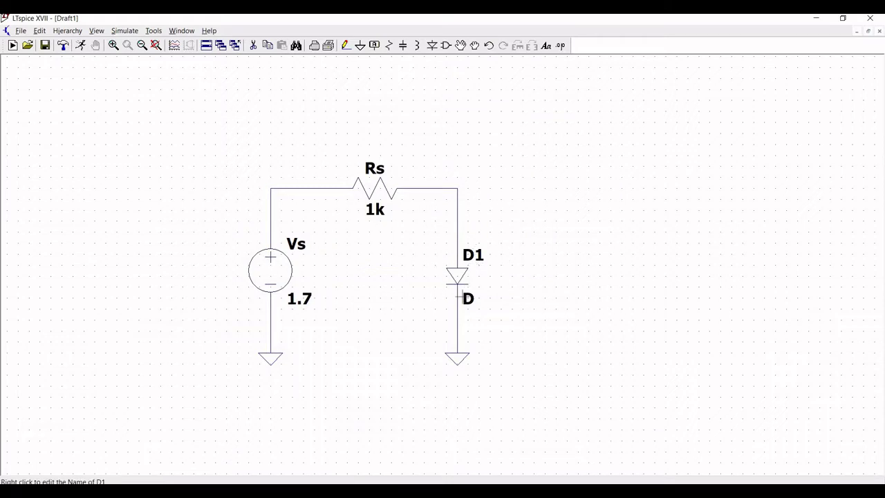
{"action": "mouse_move", "coordinate": [457, 277]}
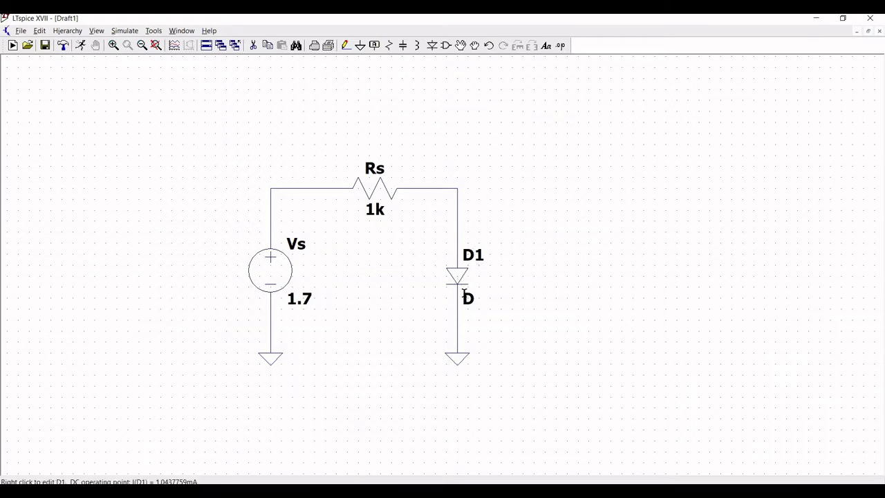
Step: Change the diode's value from D to Diode
{"action": "right_click", "coordinate": [468, 298]}
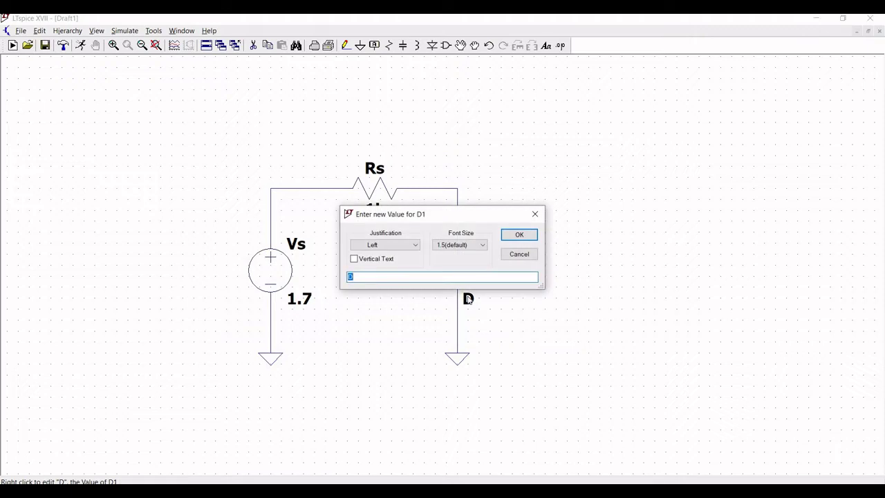
{"action": "key", "text": "End"}
{"action": "type", "text": "iod"}
{"action": "type", "text": "e"}
{"action": "left_click", "coordinate": [519, 234]}
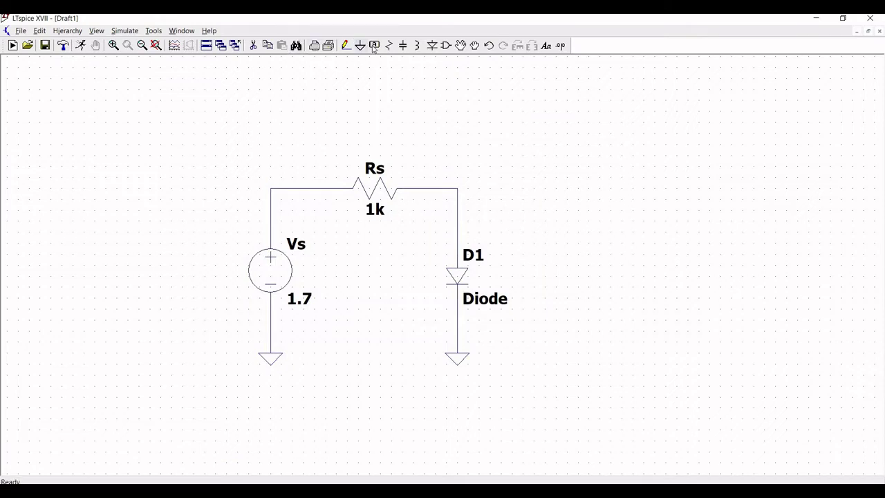
Step: Label the top-left wire net Vs
{"action": "key", "text": "F4"}
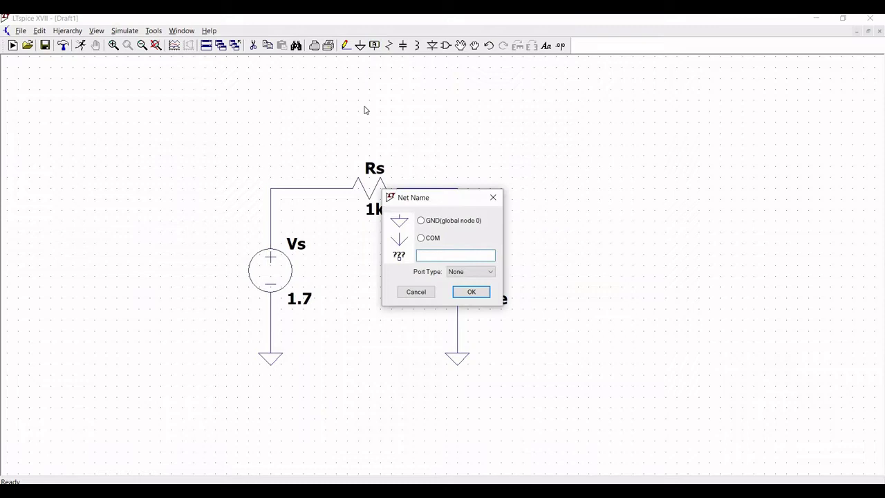
{"action": "type", "text": "Vs"}
{"action": "left_click", "coordinate": [471, 292]}
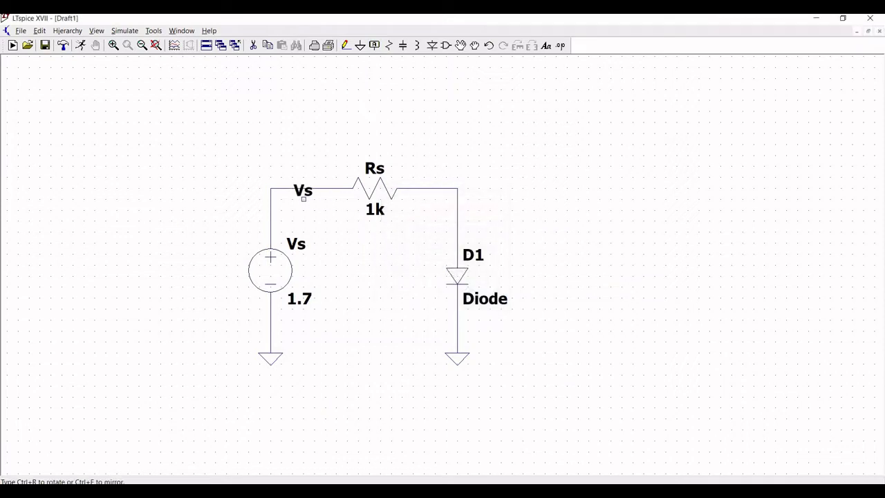
{"action": "left_click", "coordinate": [302, 188]}
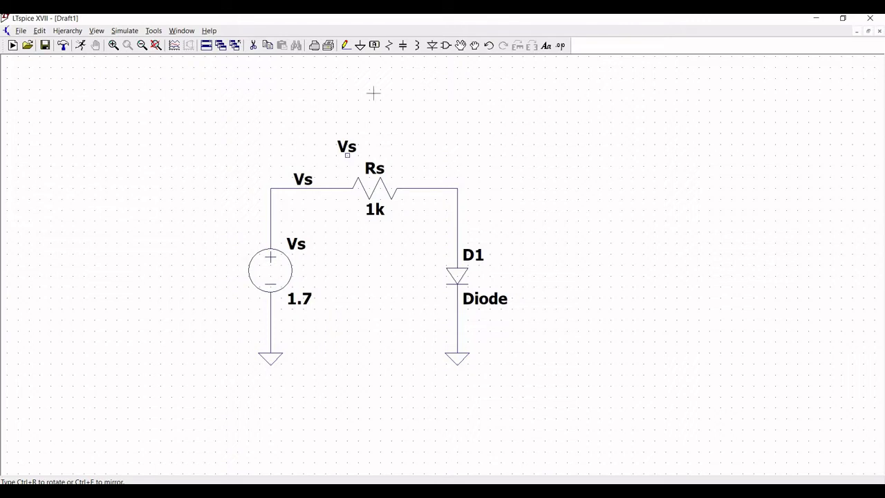
{"action": "key", "text": "Escape"}
Step: Label the node between Rs and the diode Vout
{"action": "left_click", "coordinate": [374, 45]}
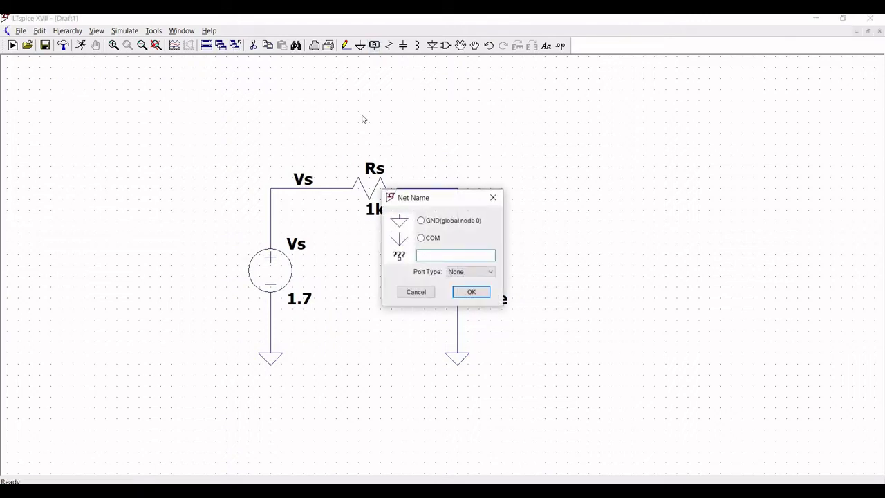
{"action": "type", "text": "Vout"}
{"action": "key", "text": "Return"}
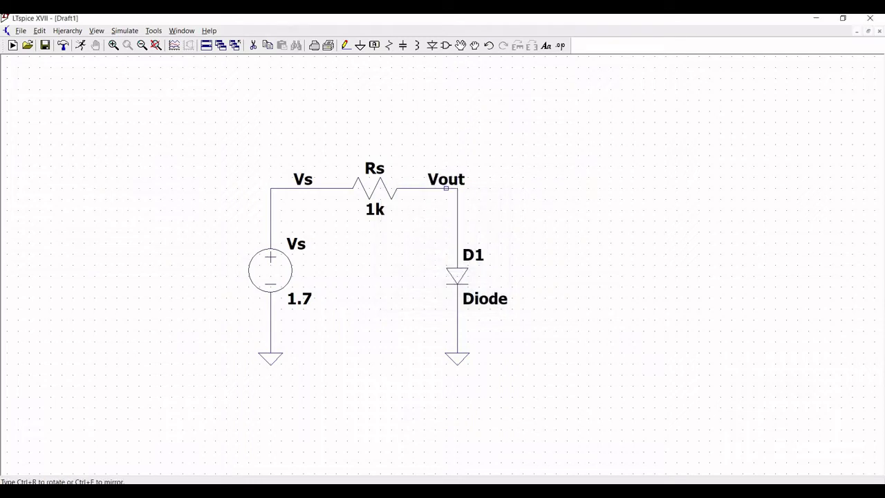
{"action": "left_click", "coordinate": [446, 187]}
{"action": "key", "text": "Escape"}
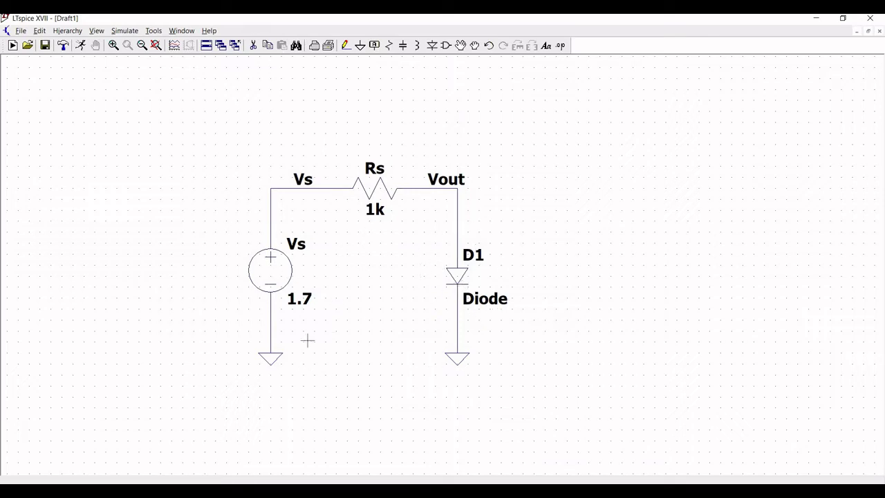
Step: Place the directive '.model Diode D TT=10n Rs=0' beneath the circuit
{"action": "left_click", "coordinate": [40, 31]}
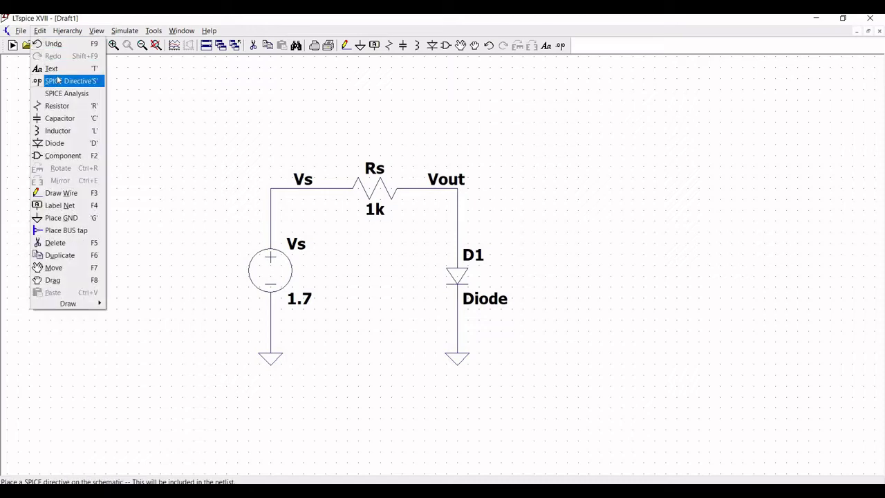
{"action": "left_click", "coordinate": [65, 81]}
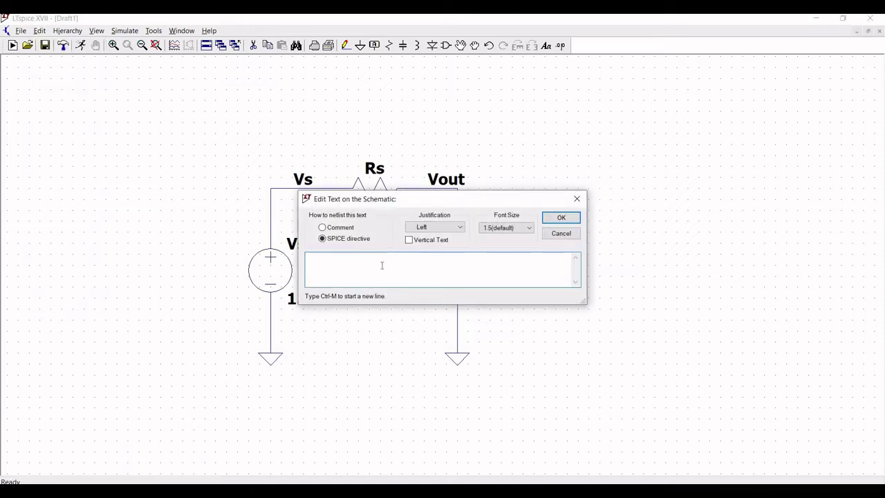
{"action": "type", "text": ".model "}
{"action": "type", "text": "D"}
{"action": "type", "text": "iode D "}
{"action": "type", "text": "TT="}
{"action": "type", "text": "1o"}
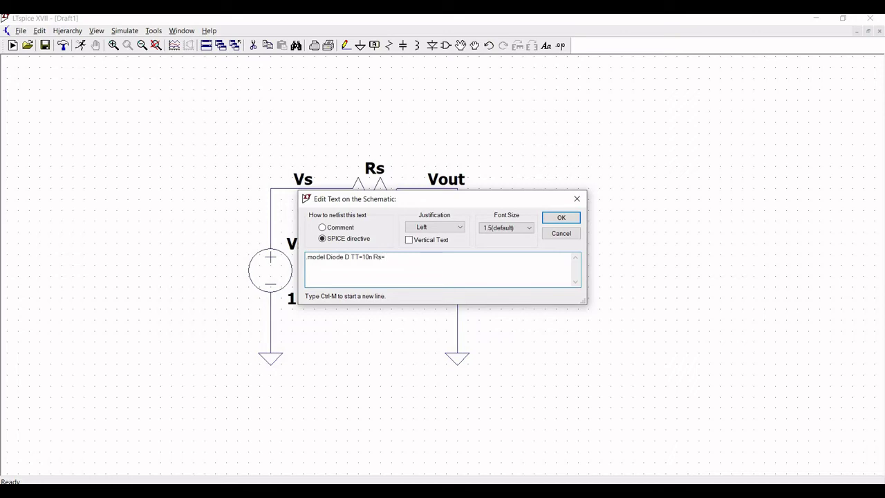
{"action": "left_click", "coordinate": [561, 220]}
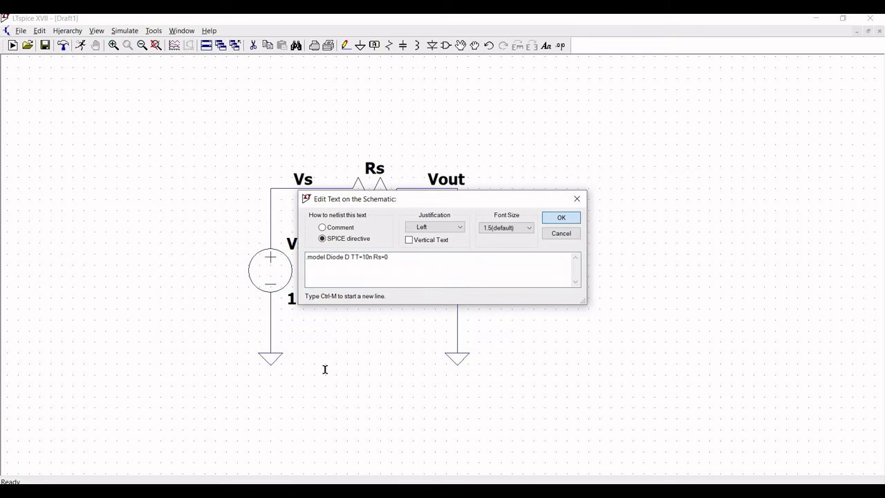
{"action": "left_click", "coordinate": [247, 380]}
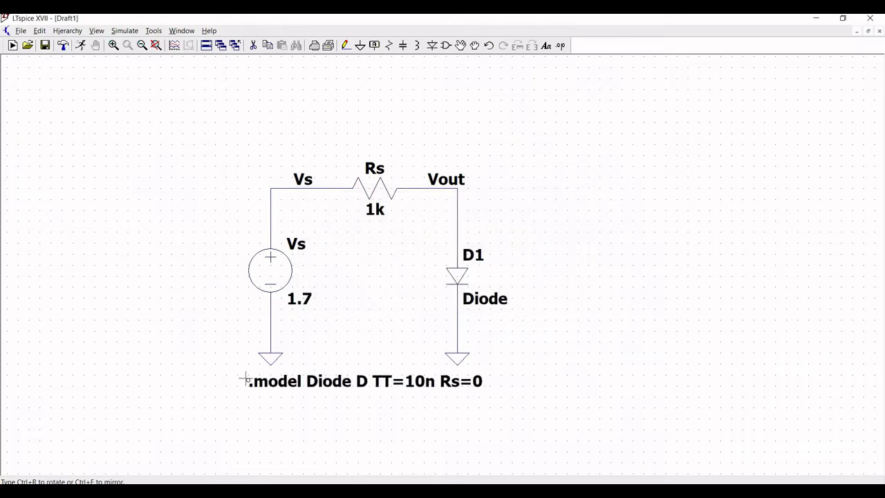
Step: Set up a noise analysis with output v(vout,0) and input source vs
{"action": "left_click", "coordinate": [39, 31]}
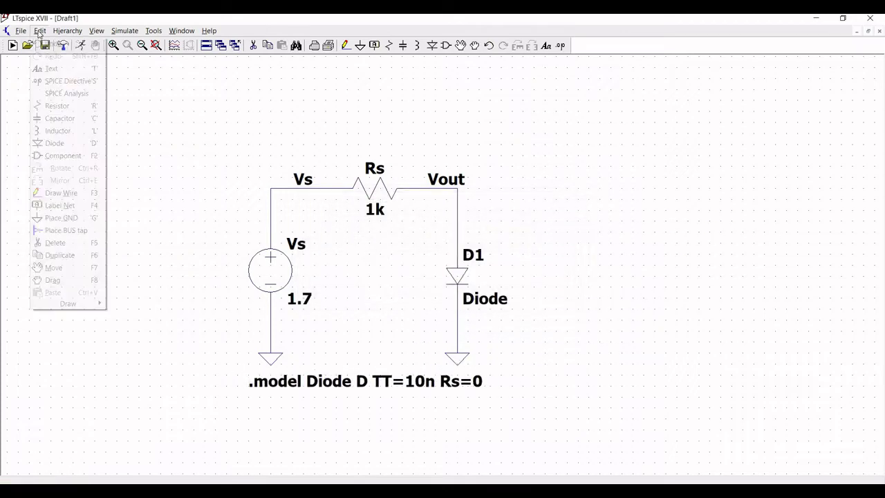
{"action": "left_click", "coordinate": [67, 93]}
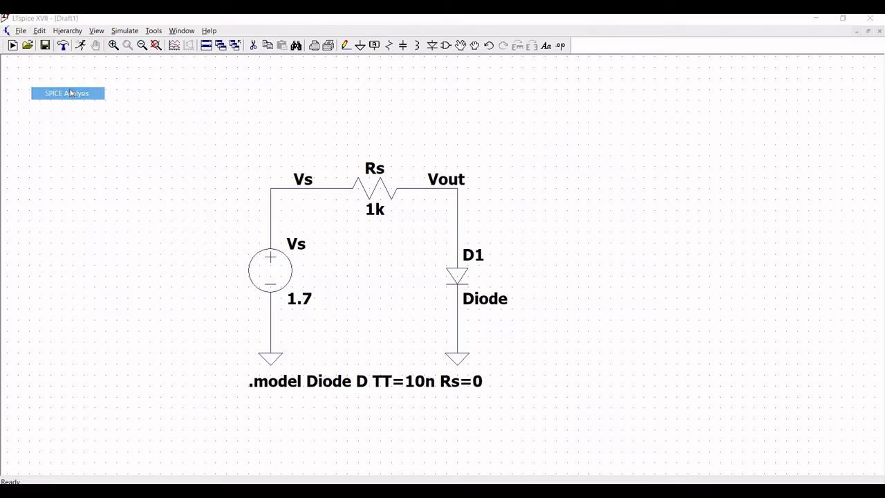
{"action": "left_click", "coordinate": [424, 173]}
{"action": "type", "text": "v("}
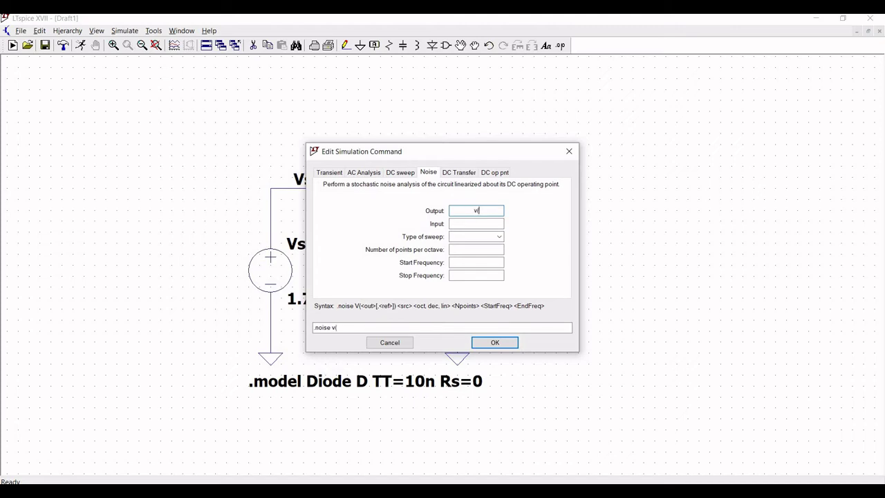
{"action": "type", "text": "vout"}
{"action": "type", "text": ",0"}
{"action": "type", "text": ")"}
{"action": "left_click", "coordinate": [468, 219]}
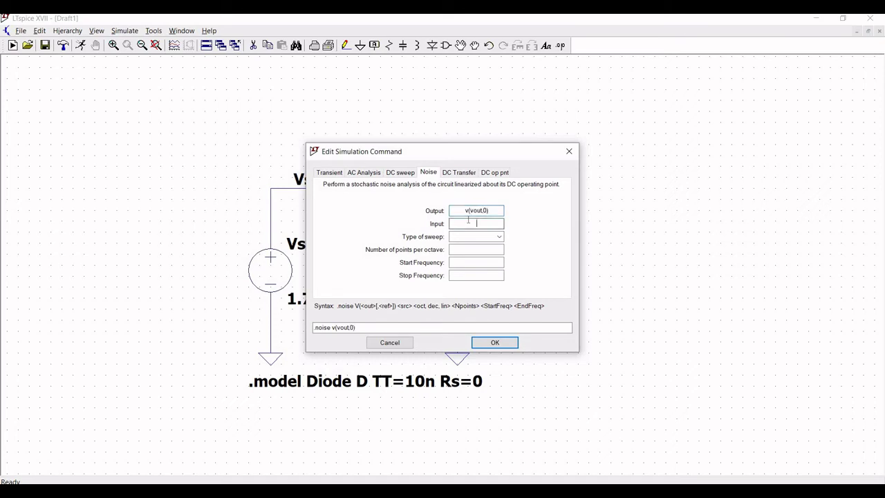
{"action": "type", "text": "vs"}
Step: Use a decade sweep, 100 points, 1 Hz to 100G, and place it under .model
{"action": "left_click", "coordinate": [473, 237]}
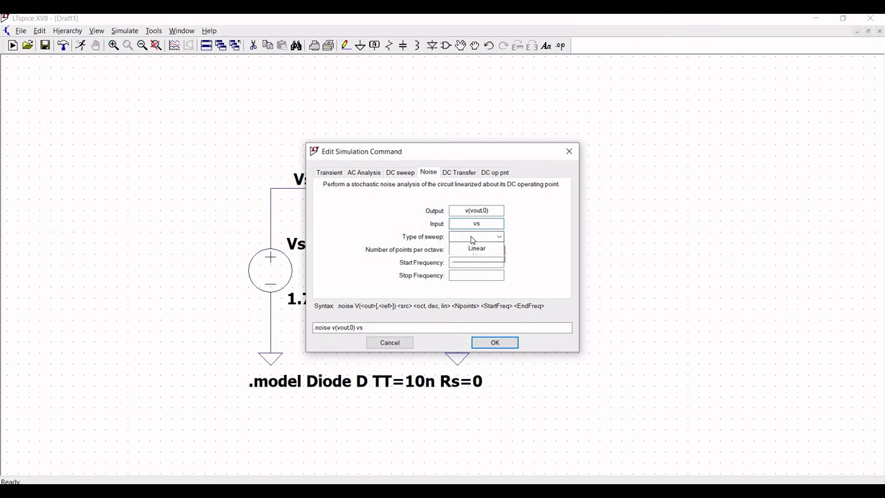
{"action": "left_click", "coordinate": [476, 254]}
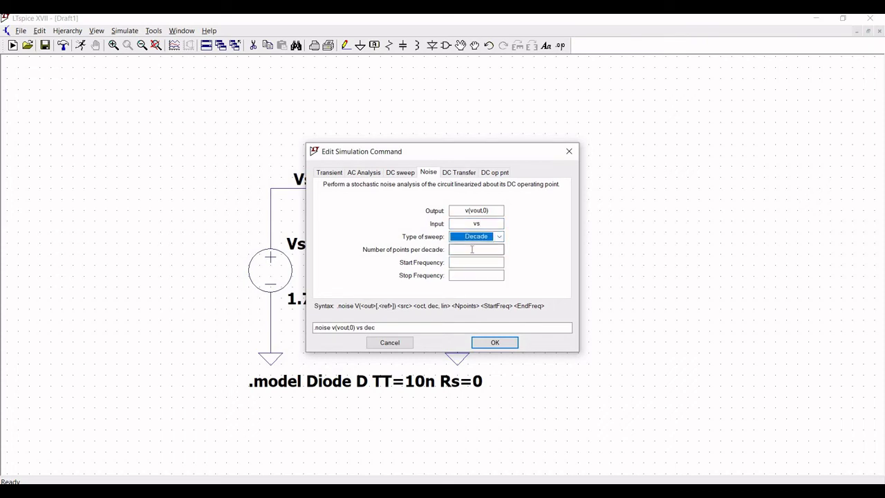
{"action": "left_click", "coordinate": [473, 248]}
{"action": "type", "text": "00"}
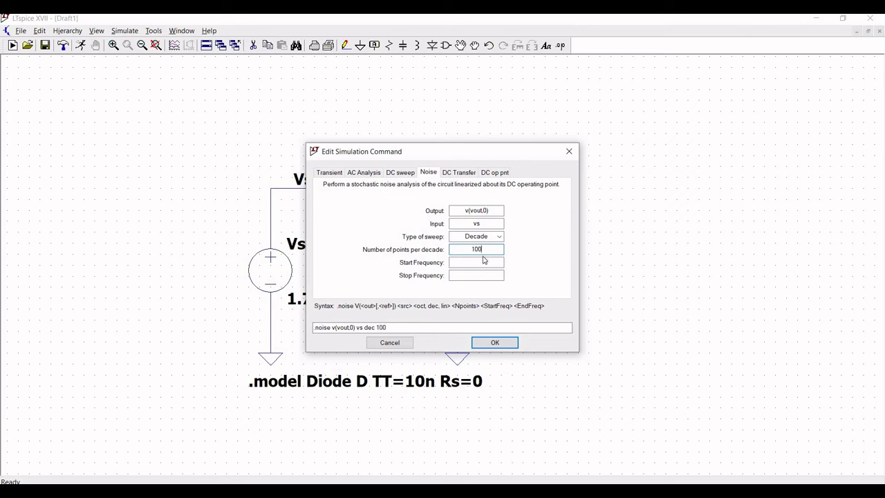
{"action": "left_click", "coordinate": [484, 261]}
{"action": "type", "text": "1 "}
{"action": "type", "text": "1"}
{"action": "type", "text": "00"}
{"action": "type", "text": "G"}
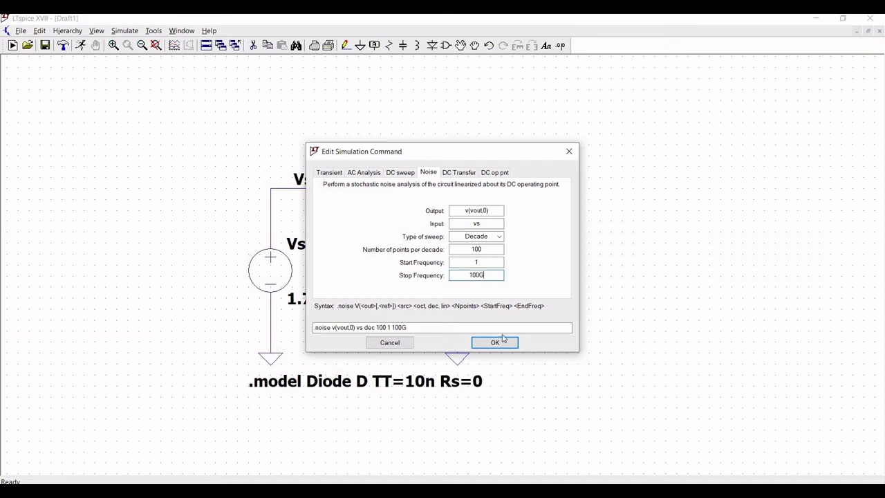
{"action": "left_click", "coordinate": [501, 340]}
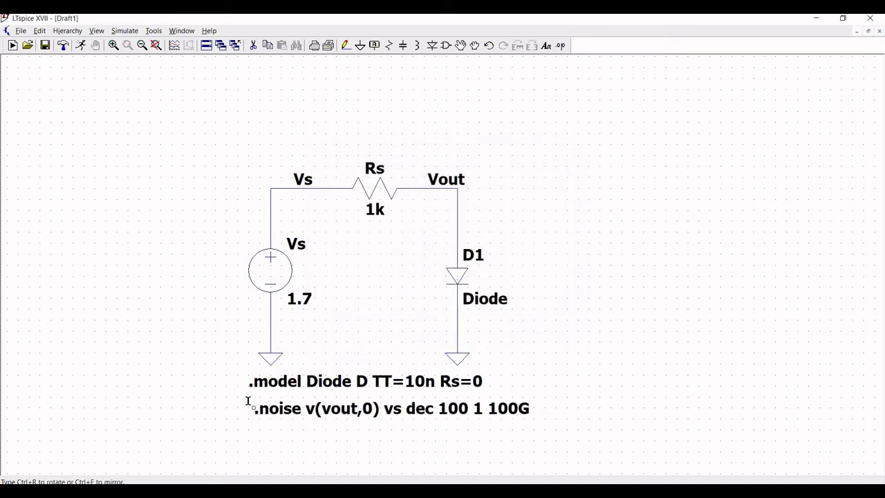
{"action": "left_click", "coordinate": [249, 402]}
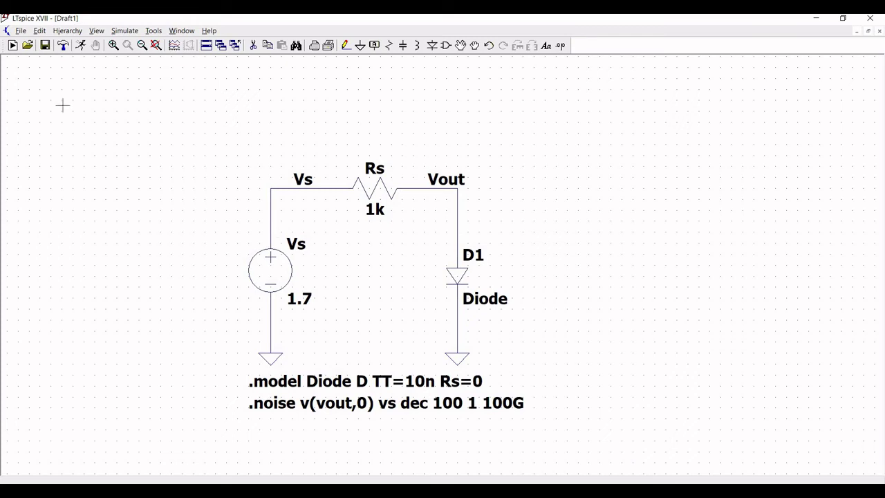
Step: Run the noise simulation and probe the Vout node to plot V(onoise)
{"action": "key", "text": "space"}
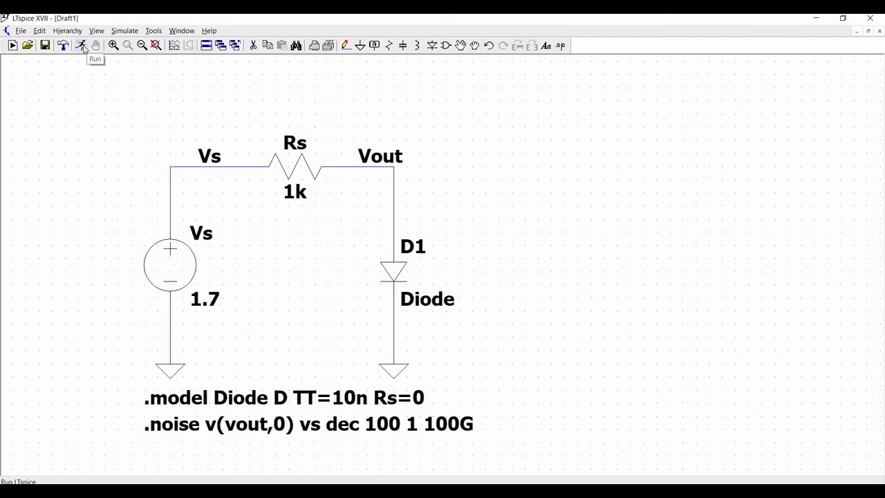
{"action": "left_click", "coordinate": [82, 46]}
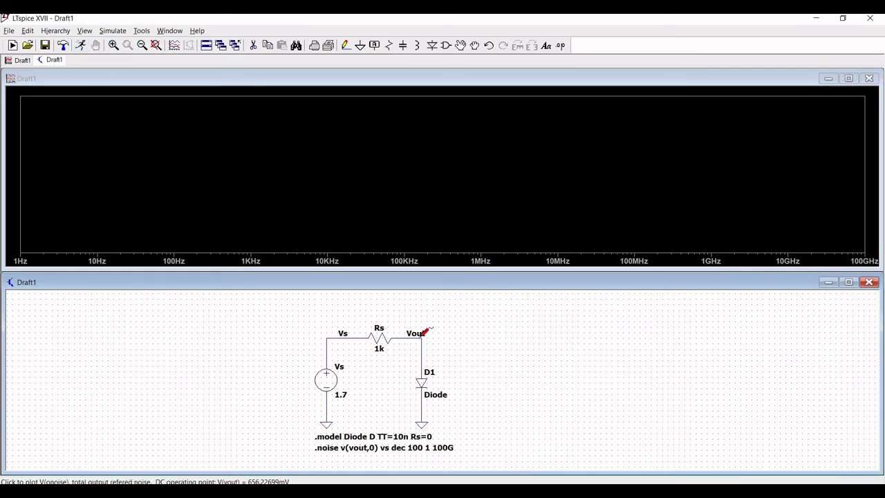
{"action": "left_click", "coordinate": [423, 334]}
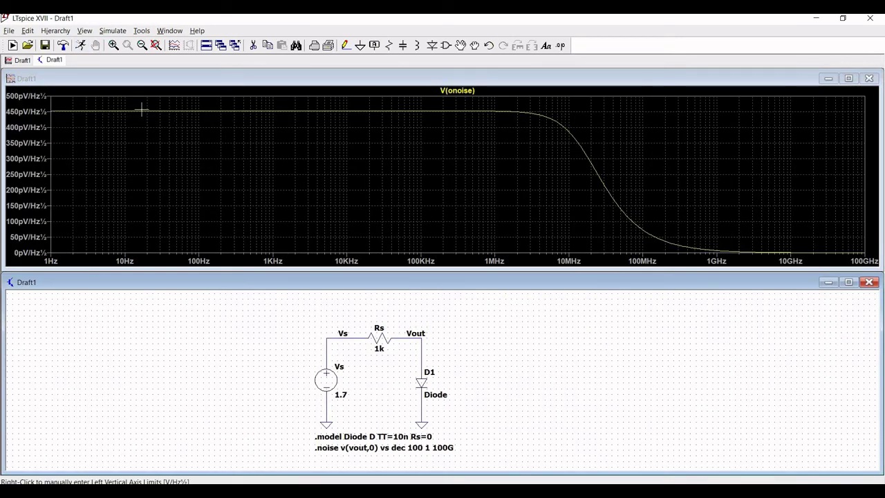